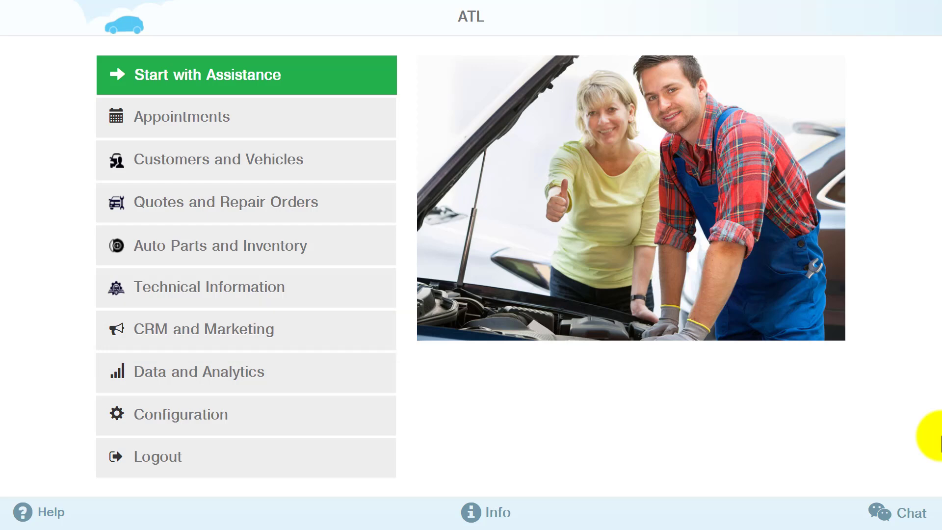
Save and apply 'jony' as the company website subdomain, then copy the site address.
left_click(355, 345)
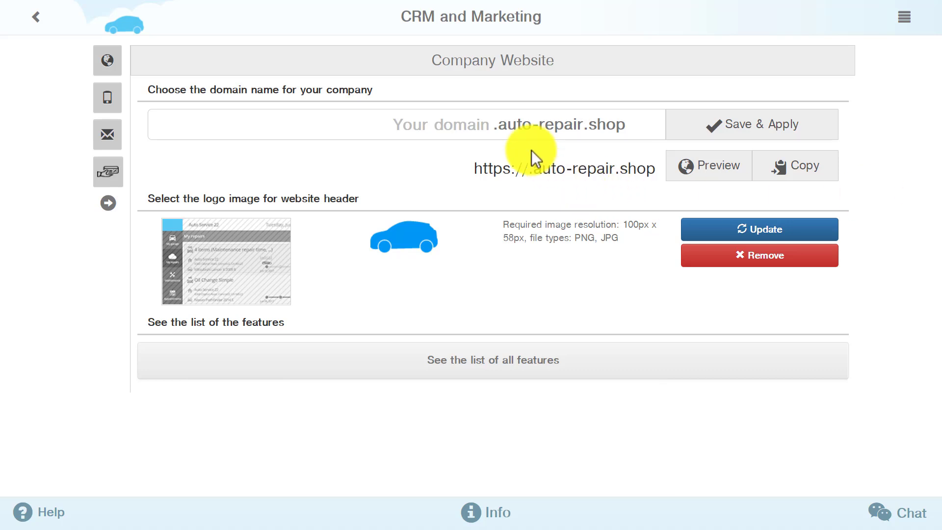
left_click(493, 125)
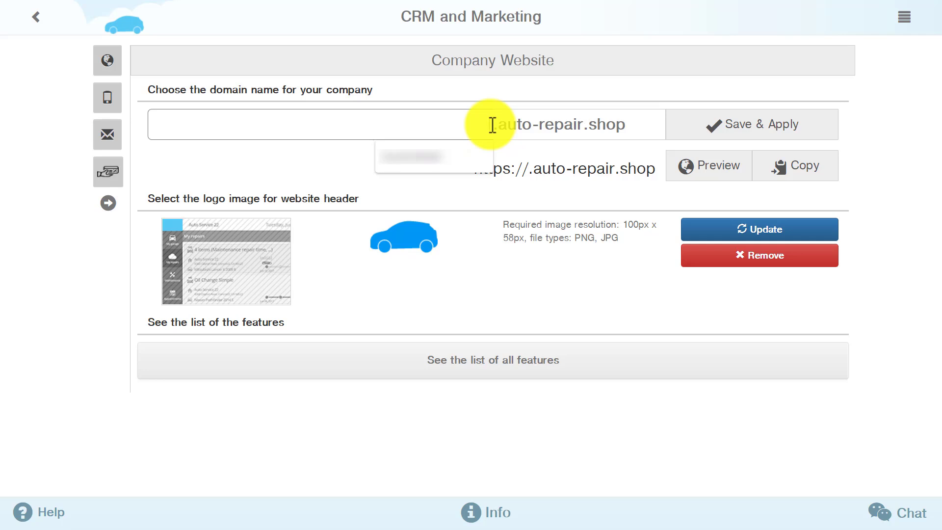
type("jony")
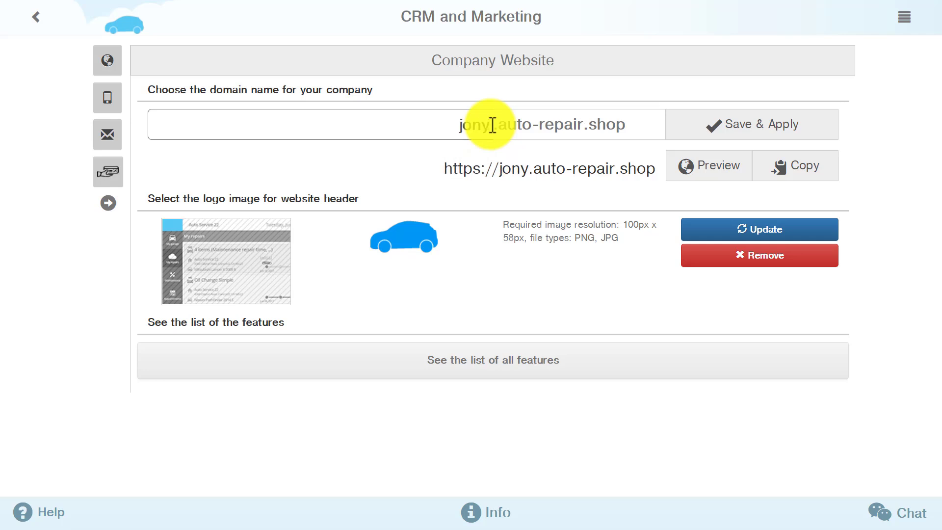
left_click(762, 130)
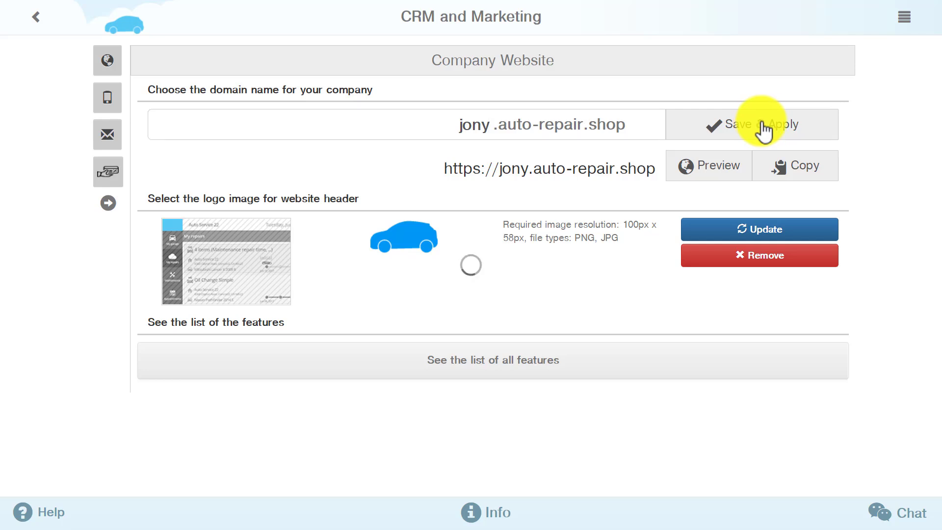
left_click(803, 172)
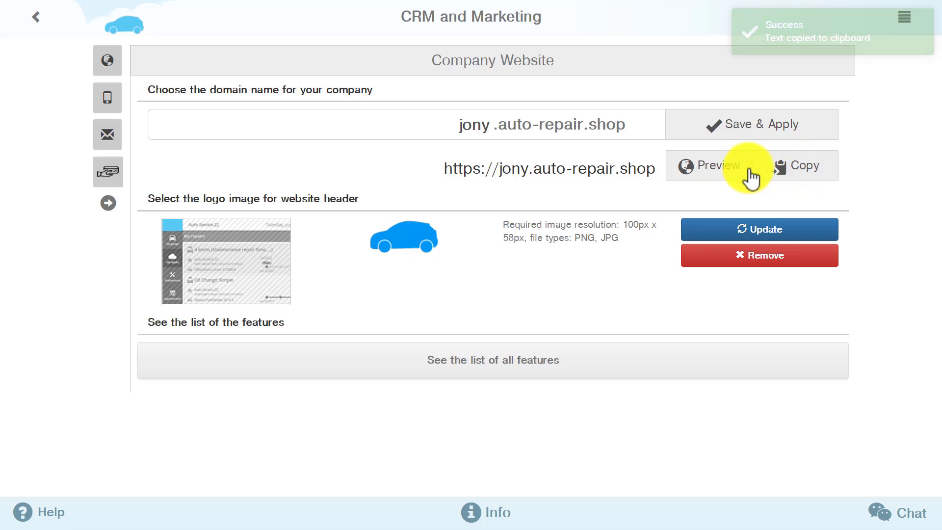
Preview the company website, browsing its My repairs and Maintenance pages.
left_click(710, 175)
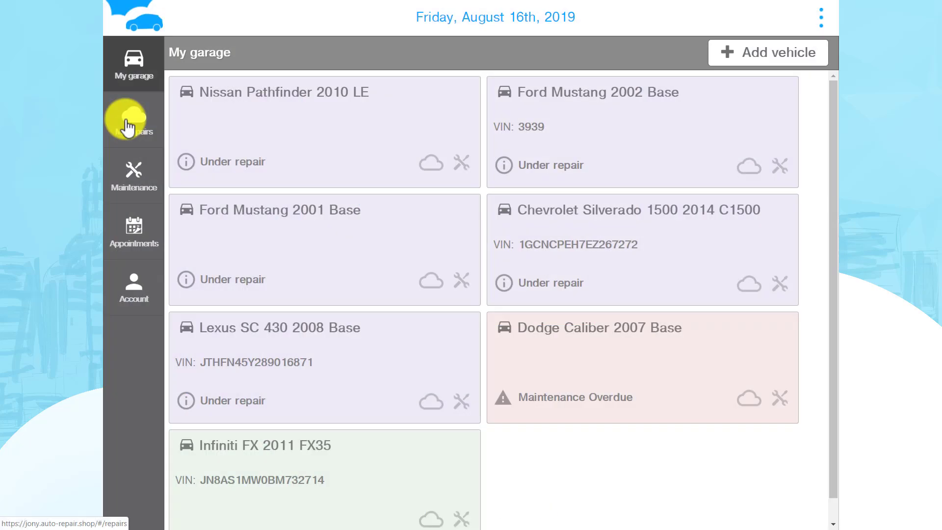
left_click(128, 129)
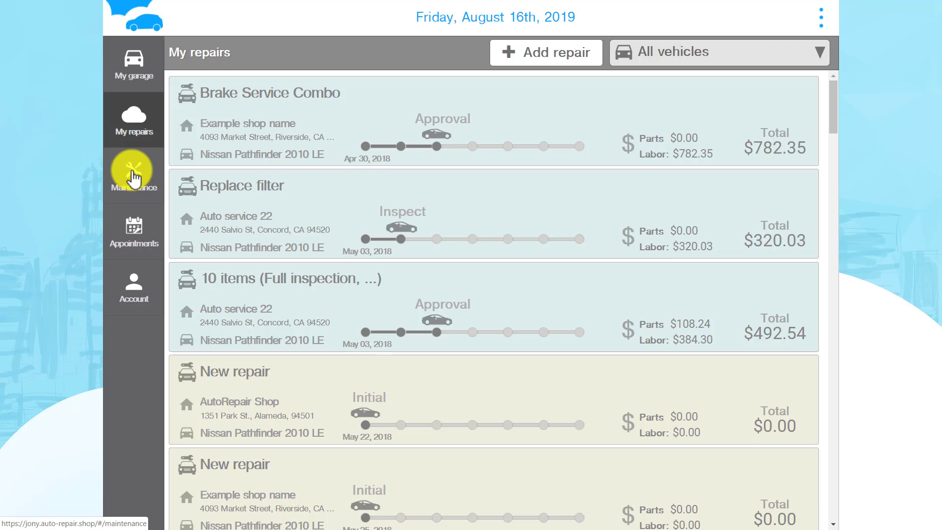
left_click(134, 178)
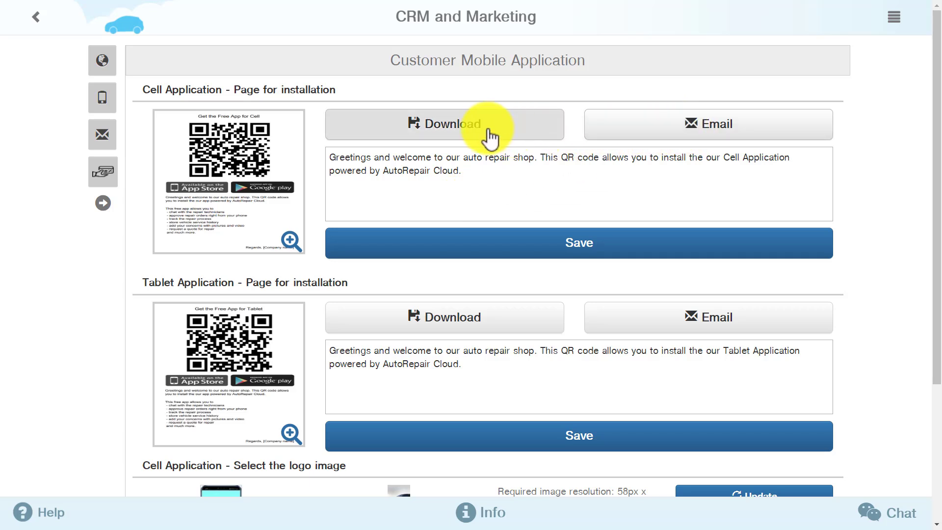
Enlarge the Cell app installation page preview.
left_click(293, 240)
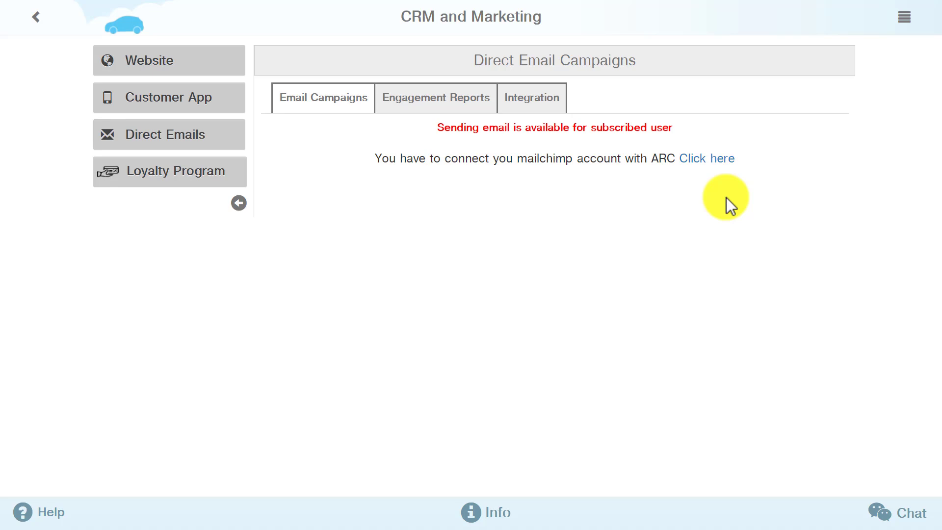
Open the Mailchimp integration setup and its account-creation instructions.
left_click(717, 159)
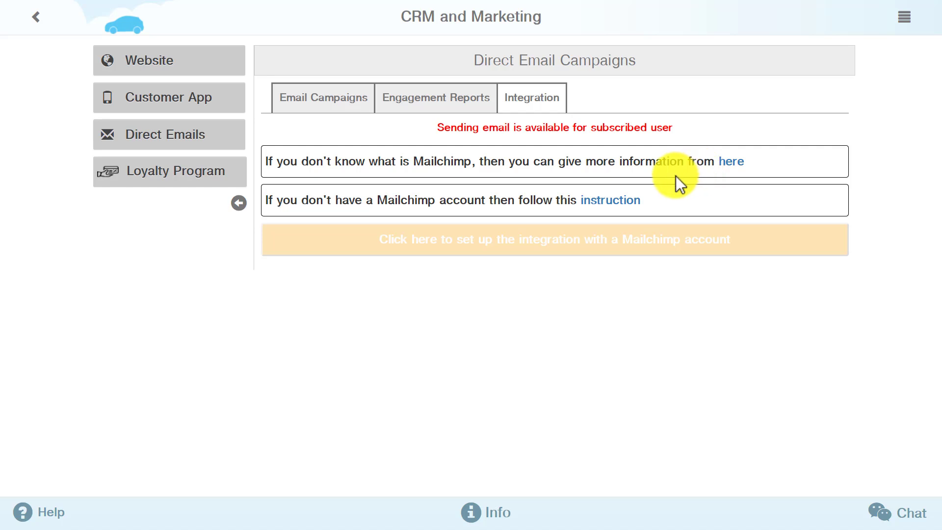
left_click(626, 201)
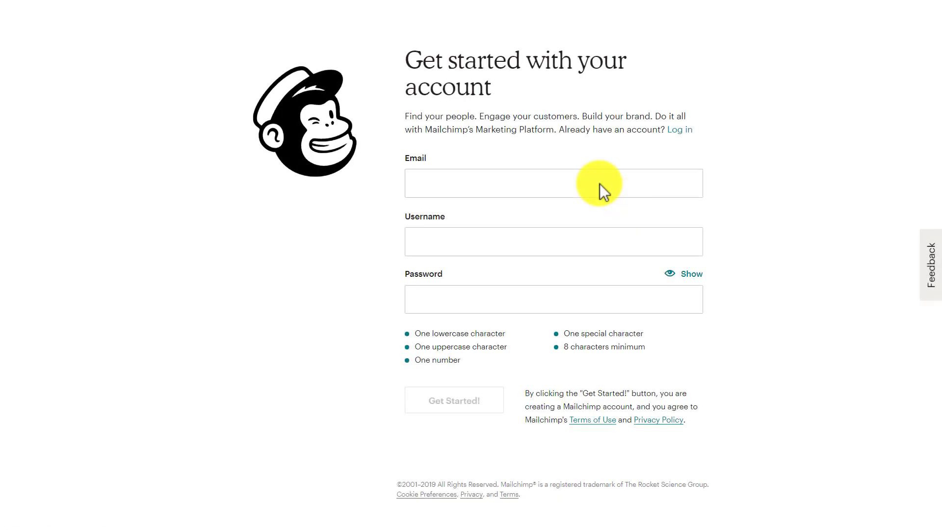
Fill in the Mailchimp sign-up form with the user's e-mail, username and password.
left_click(600, 183)
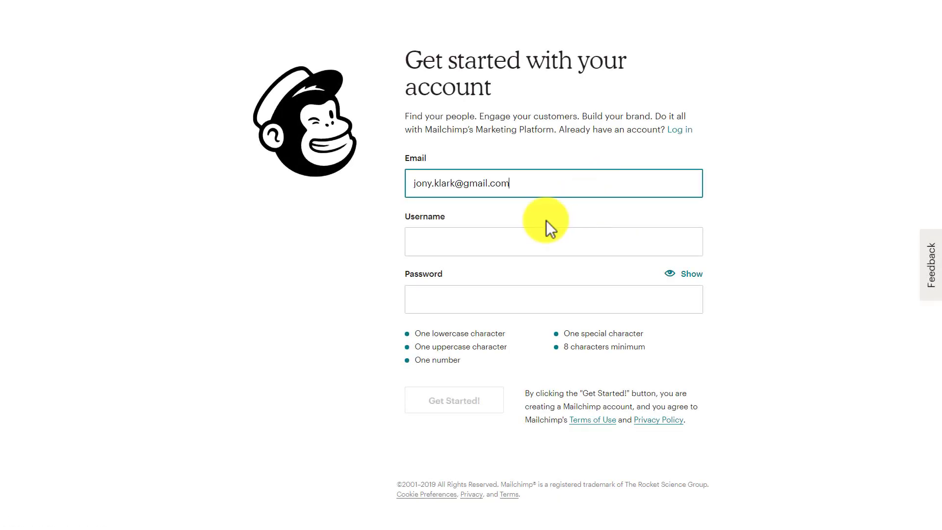
left_click(520, 248)
type("Jony")
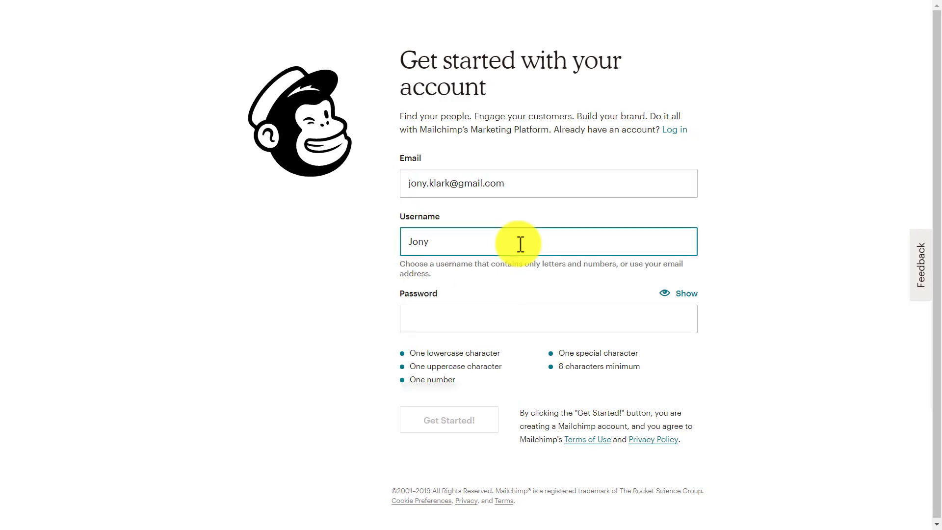
left_click(512, 317)
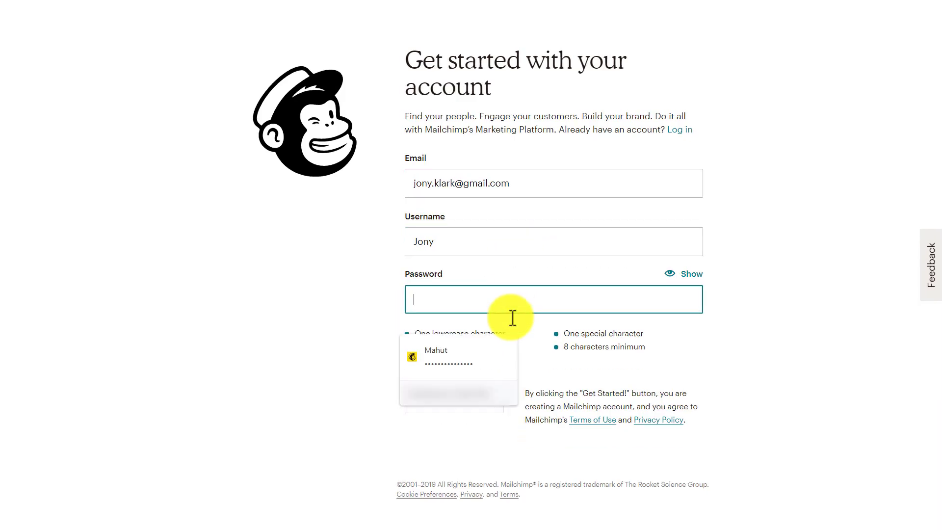
type("••••••••••")
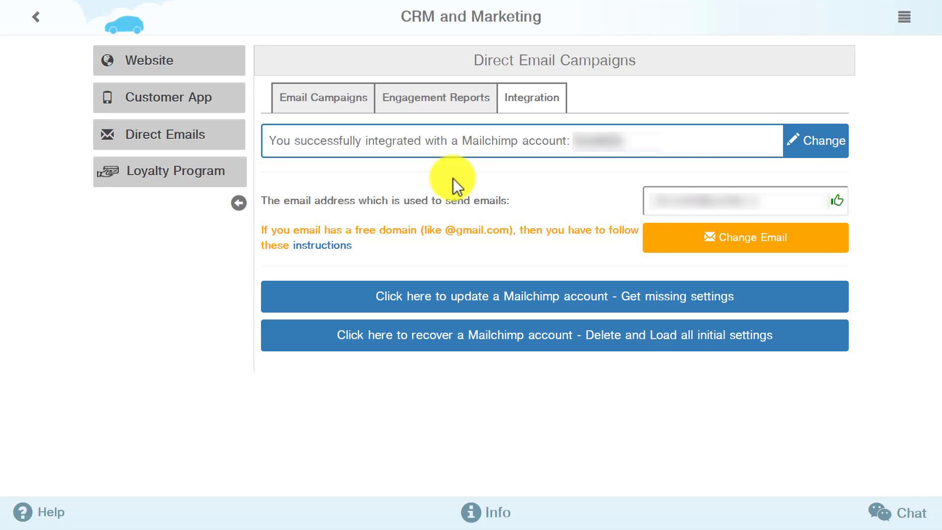
Switch off the Welcome, Coming Service and cell/app updates email campaigns.
left_click(311, 104)
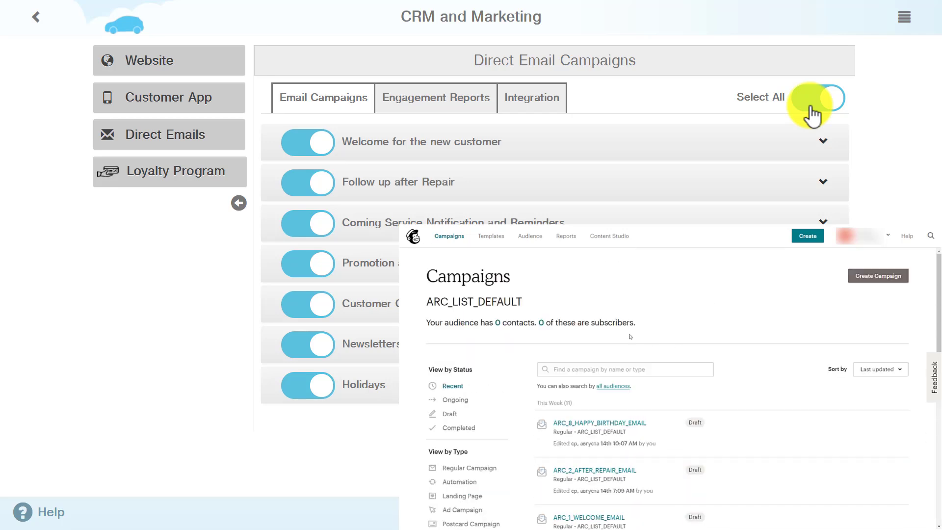
left_click(834, 104)
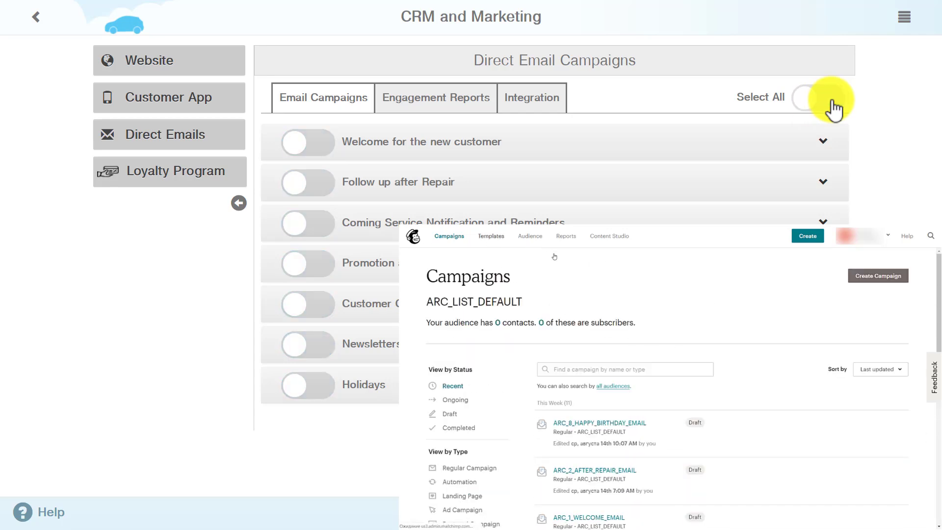
left_click(834, 104)
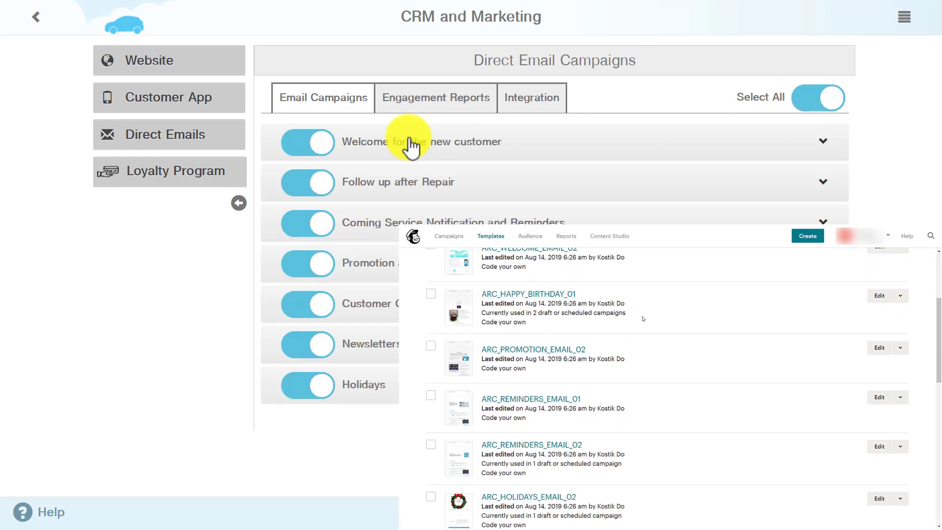
left_click(303, 143)
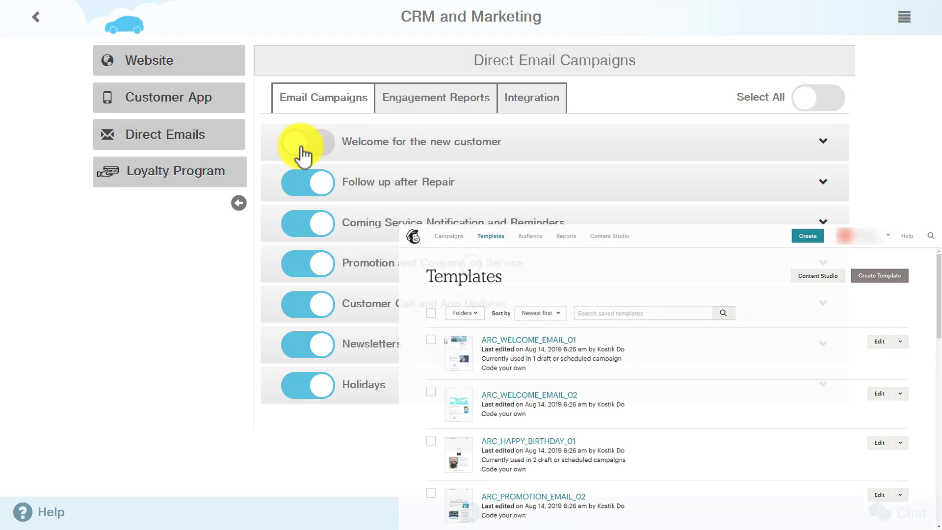
left_click(301, 229)
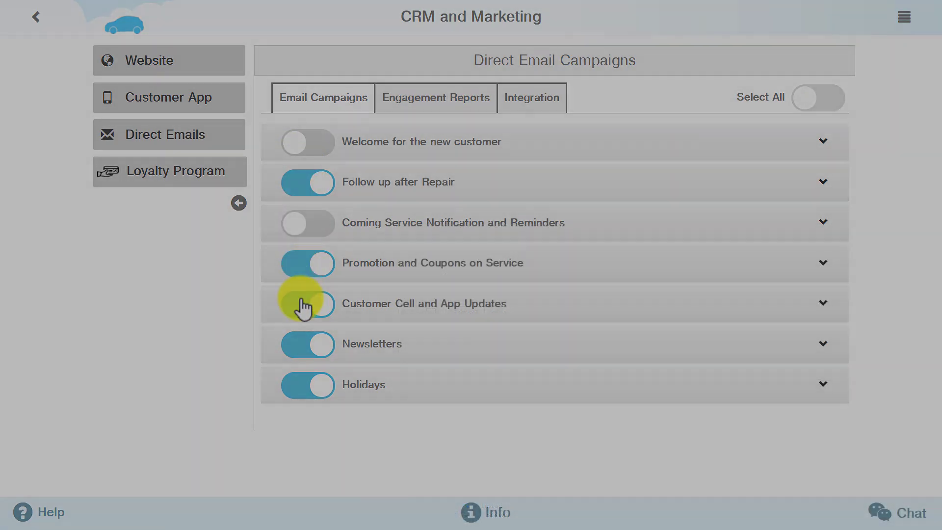
left_click(302, 303)
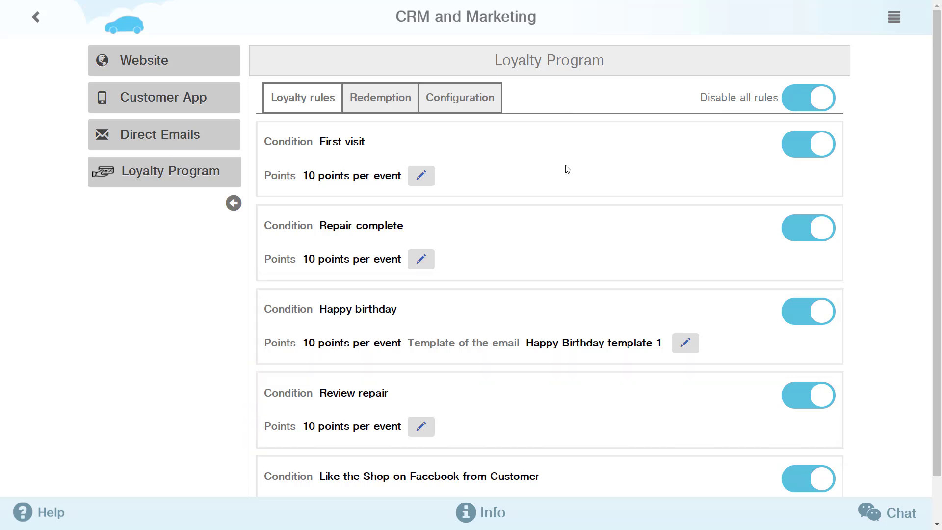
scroll(567, 169, "down", 1)
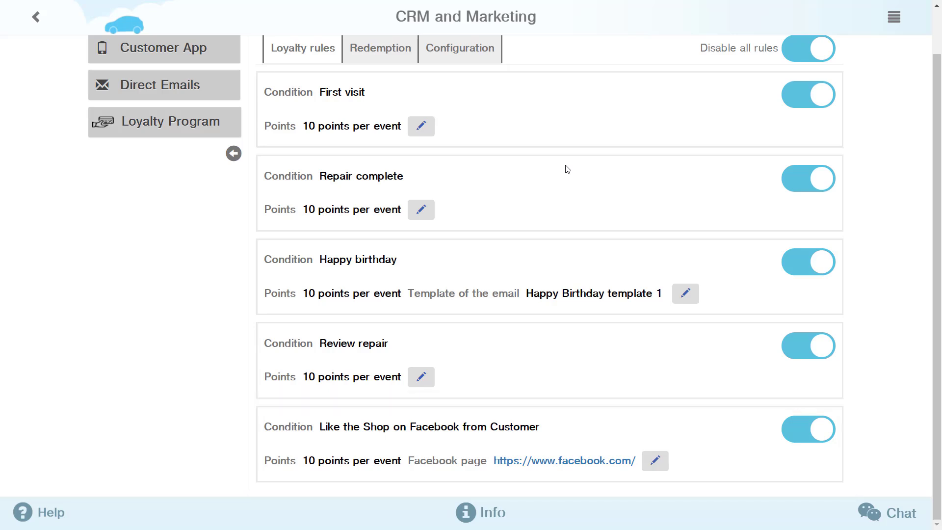
scroll(568, 169, "up", 1)
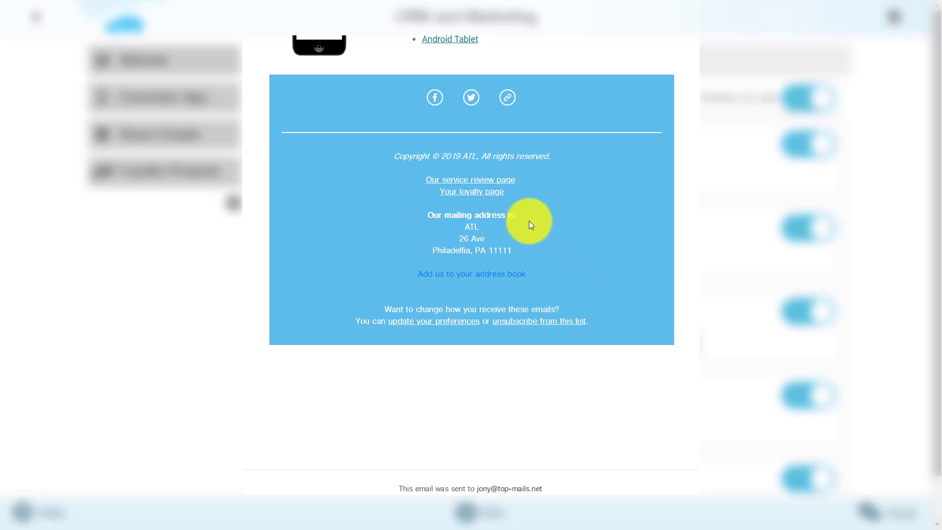
left_click(488, 199)
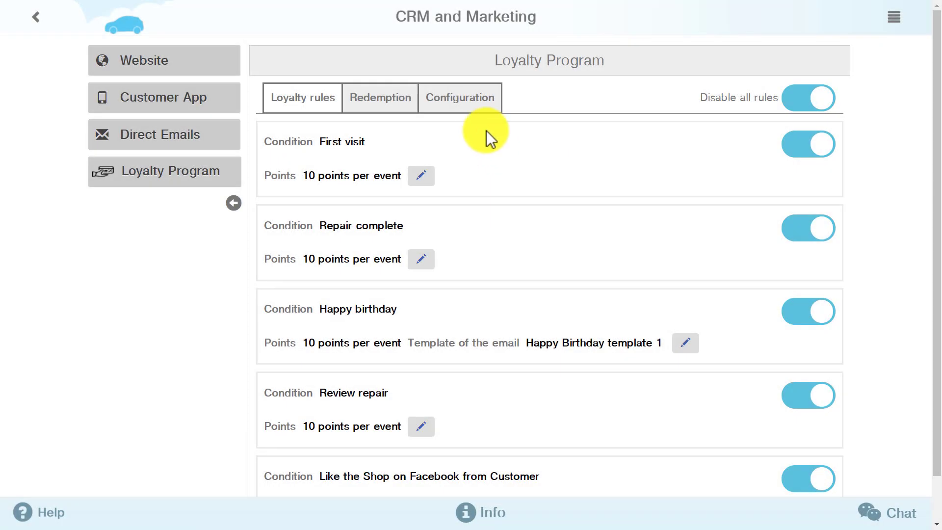
Save the loyalty configuration with 20 points per 1 USD and 25% maximum discount.
left_click(469, 101)
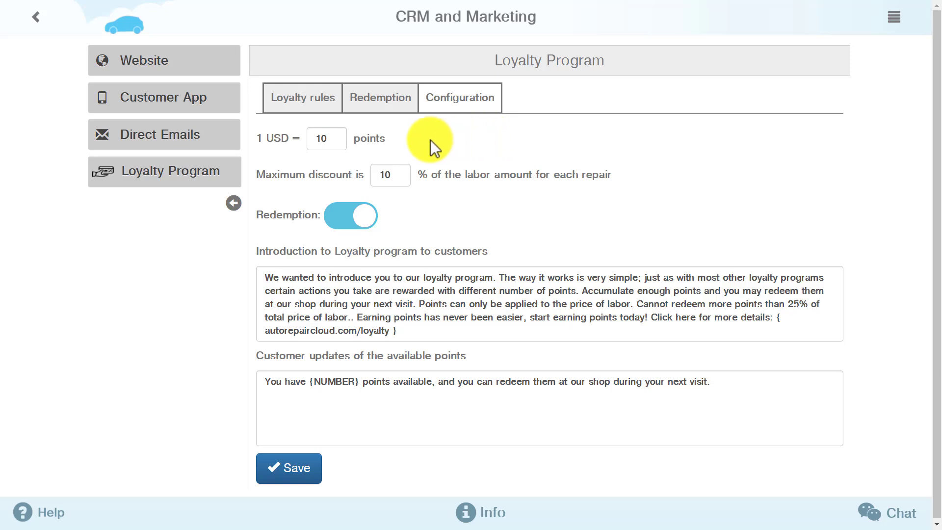
double_click(339, 138)
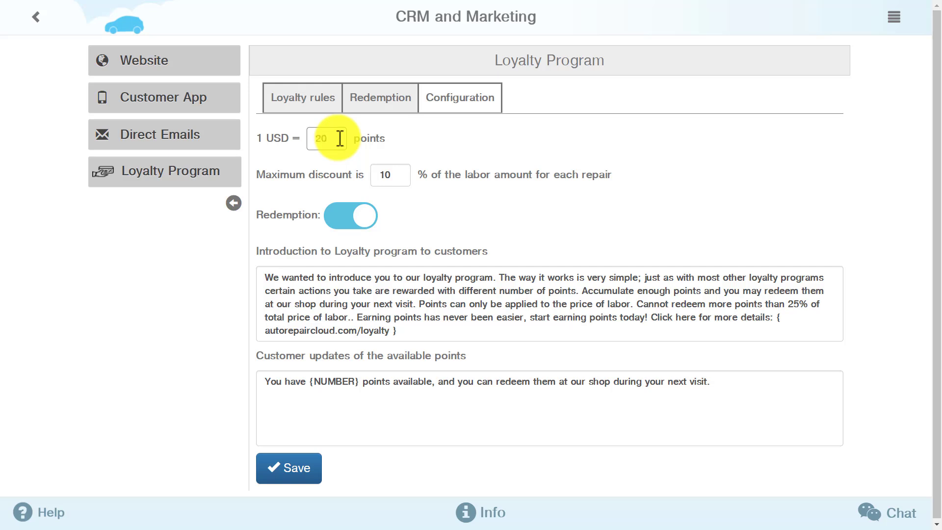
left_click(491, 138)
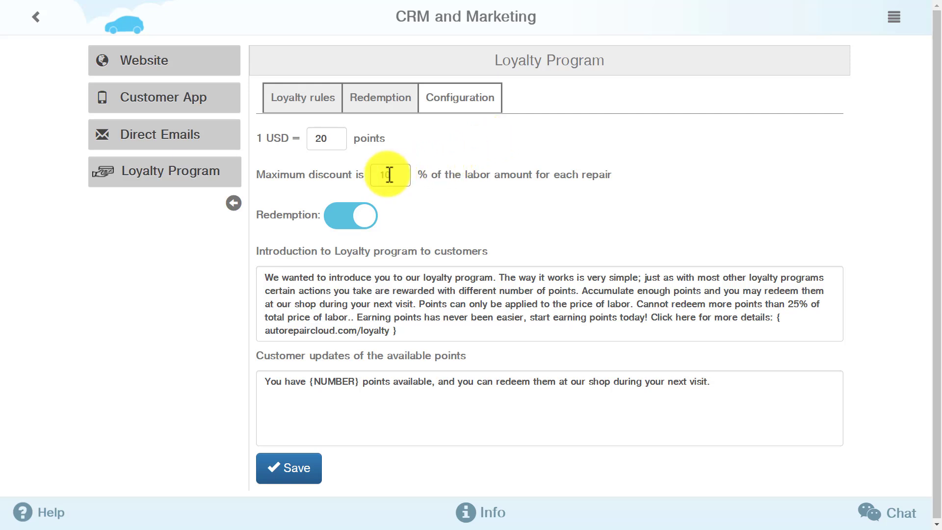
left_click_drag(389, 175, 375, 175)
type("25")
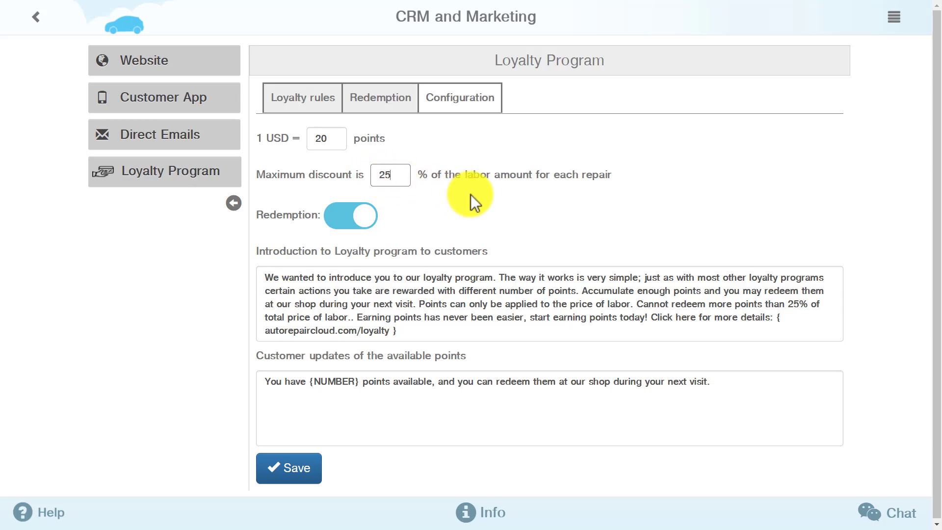
left_click(297, 472)
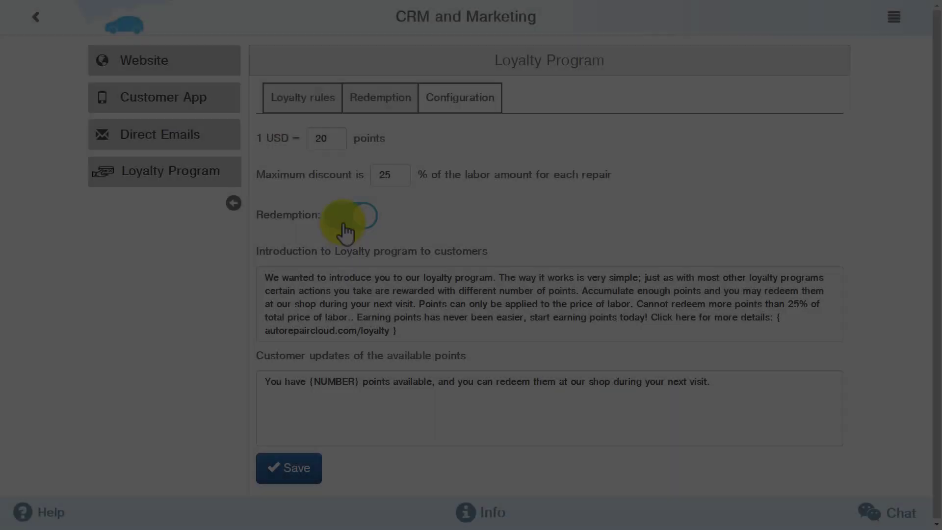
left_click(351, 216)
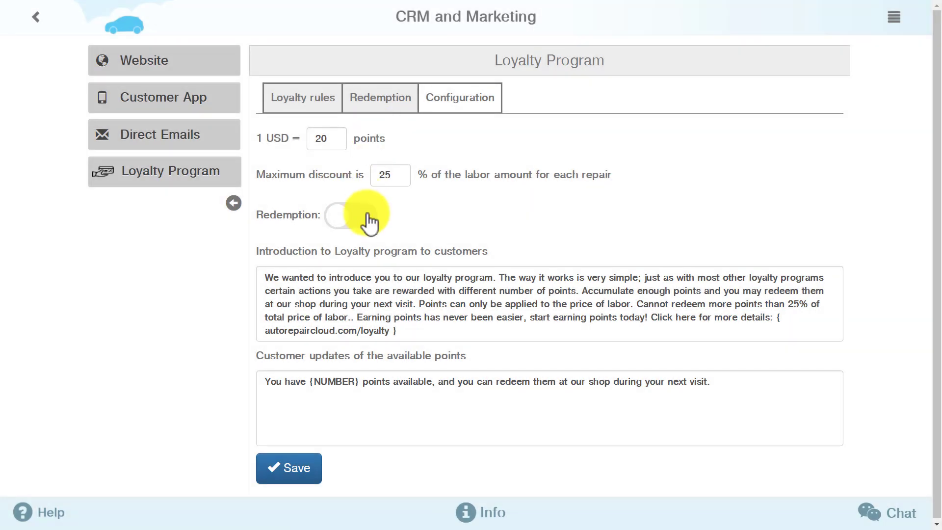
left_click(368, 218)
Review the first customer's redeemable points history in the Redemption list.
left_click(372, 103)
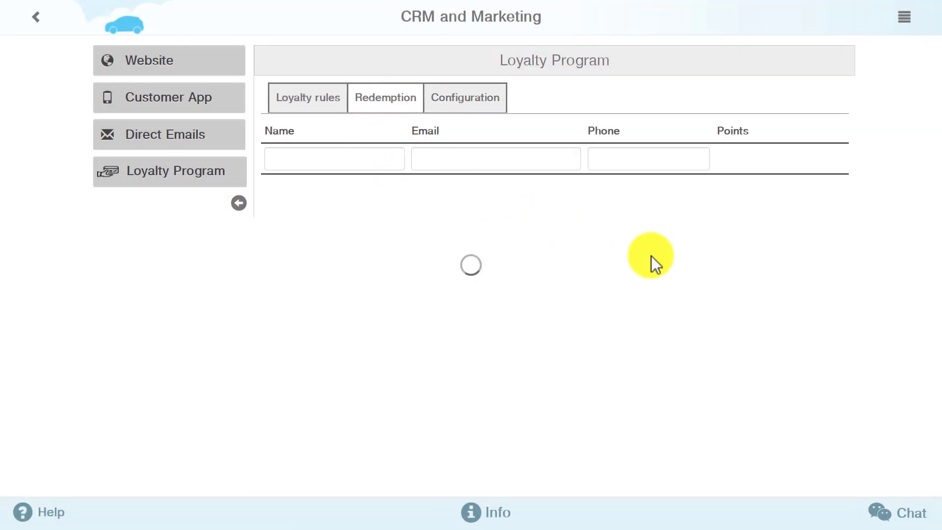
left_click(790, 189)
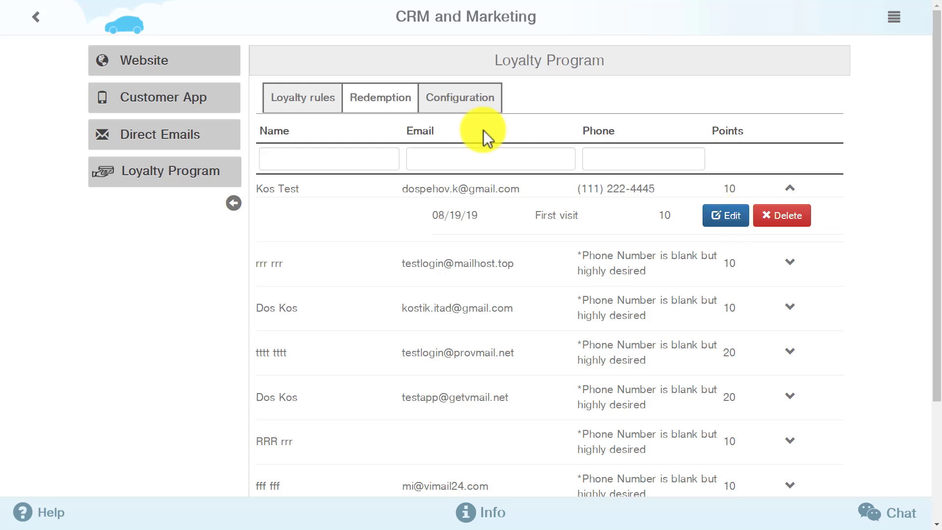
left_click(324, 104)
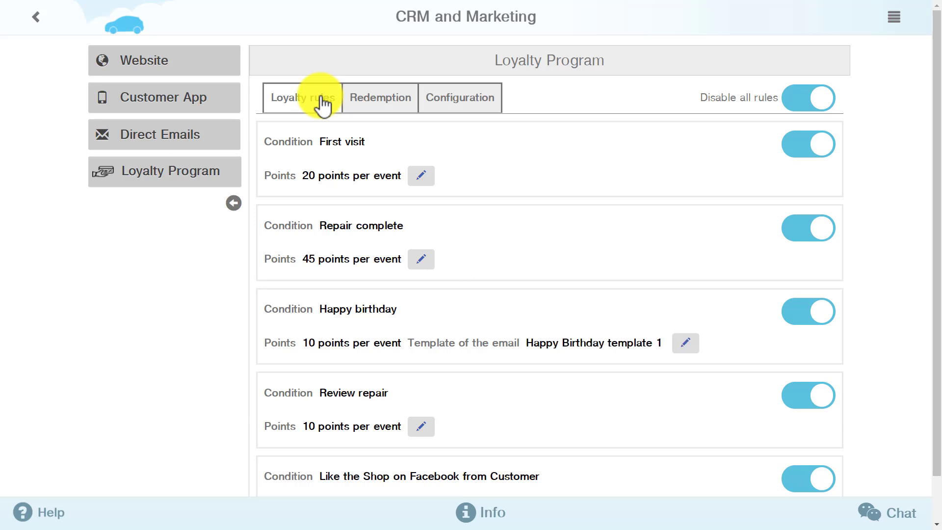
Change the First visit loyalty rule's points to 10.
scroll(326, 107, "down", 1)
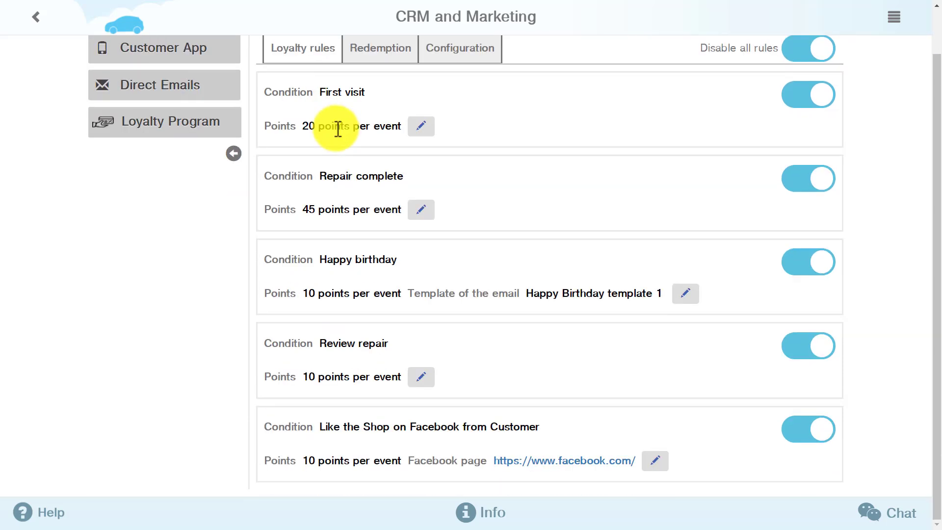
left_click(419, 135)
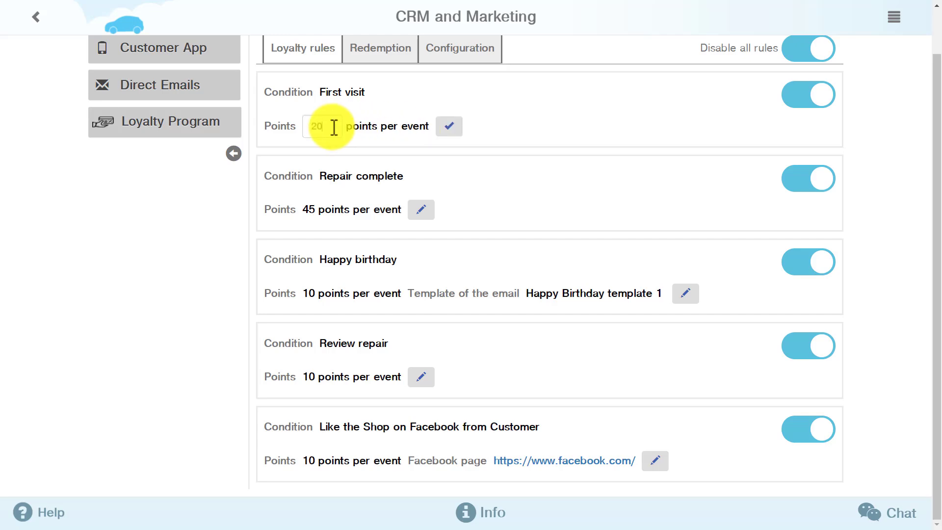
double_click(313, 128)
key("BackSpace")
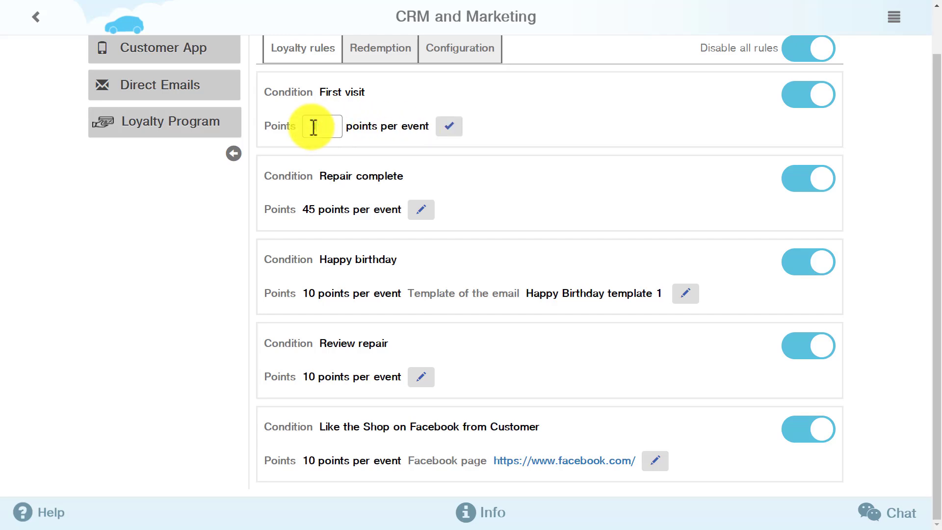
type("10")
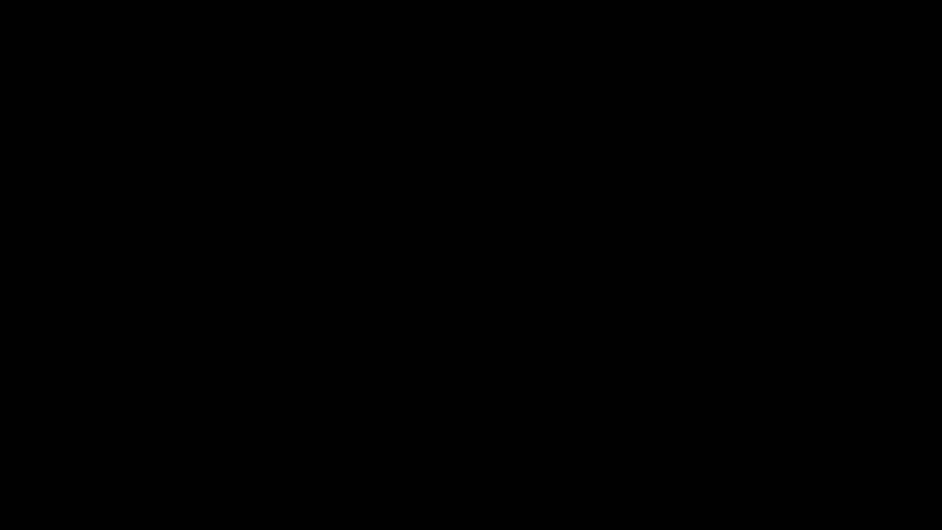